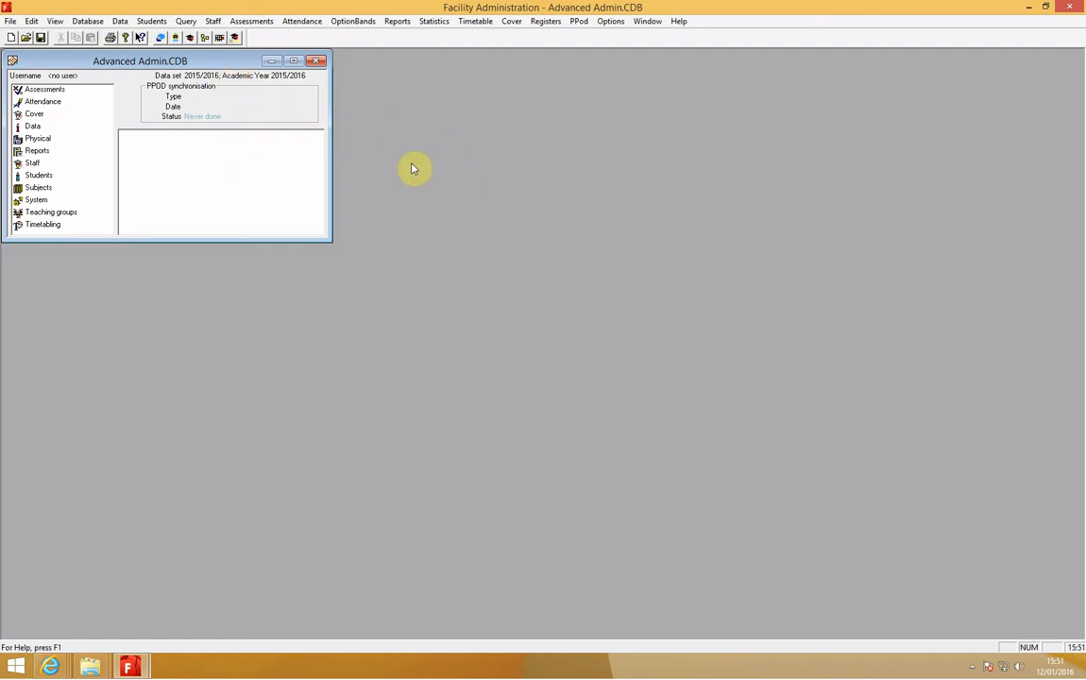
- Check that the 2016/2017 academic year is among the available data sets, leaving the selected data set as it is
{"action": "double_click", "coordinate": [226, 78]}
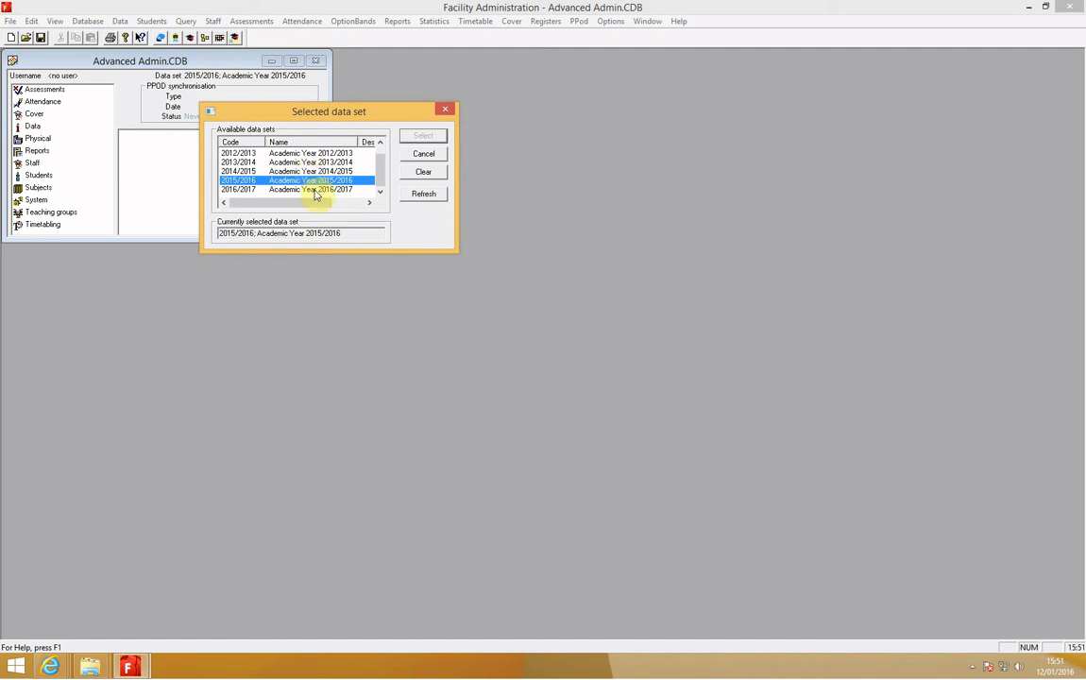
{"action": "left_click", "coordinate": [314, 191]}
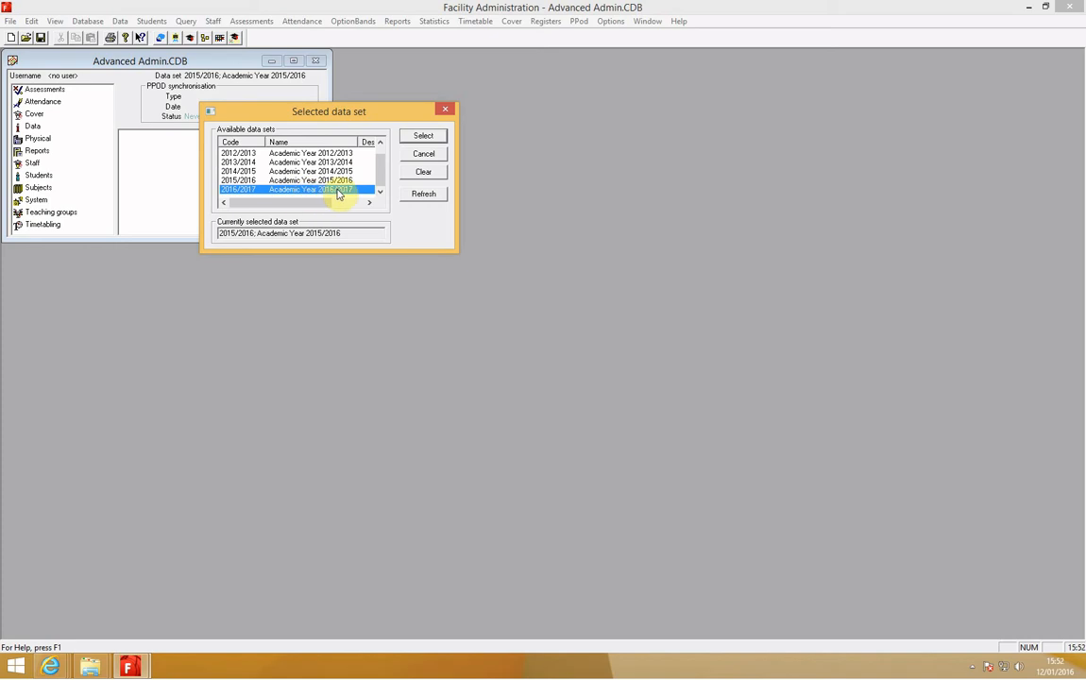
{"action": "left_click", "coordinate": [445, 110]}
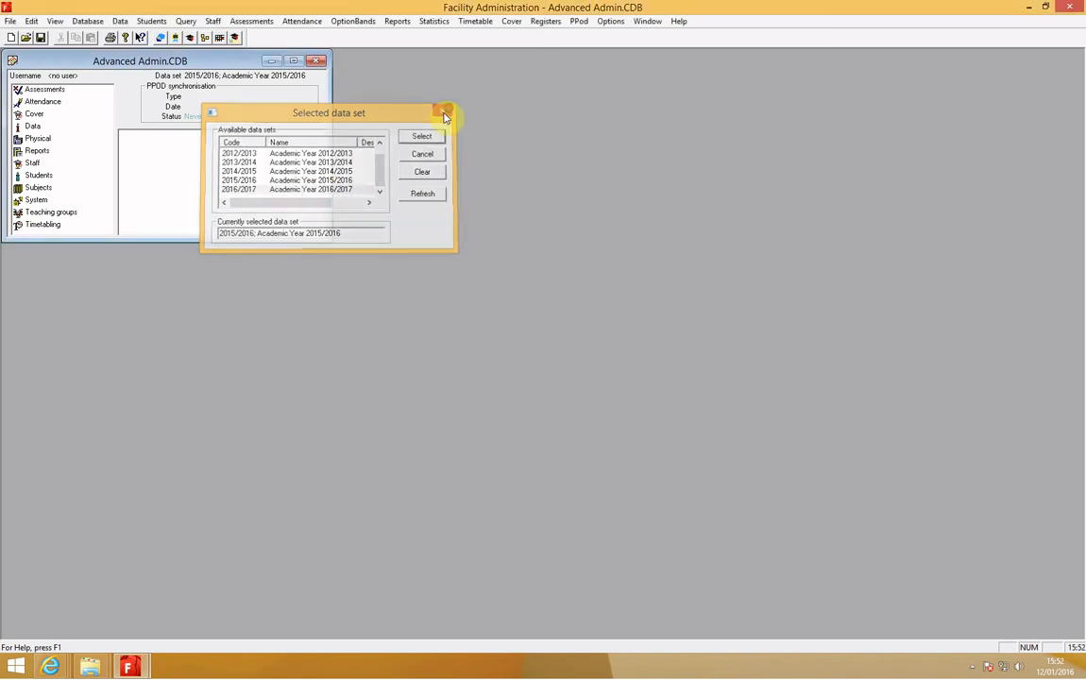
- Start the end of year process, using the existing 2016/2017 data set for next year's information
{"action": "left_click", "coordinate": [123, 23]}
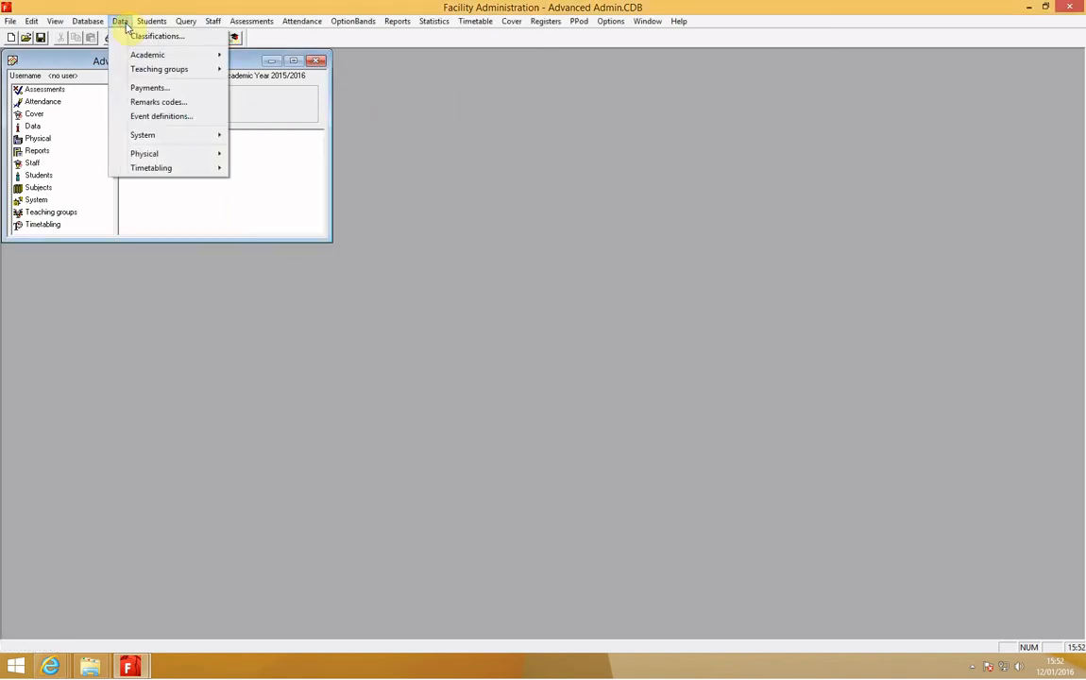
{"action": "mouse_move", "coordinate": [169, 136]}
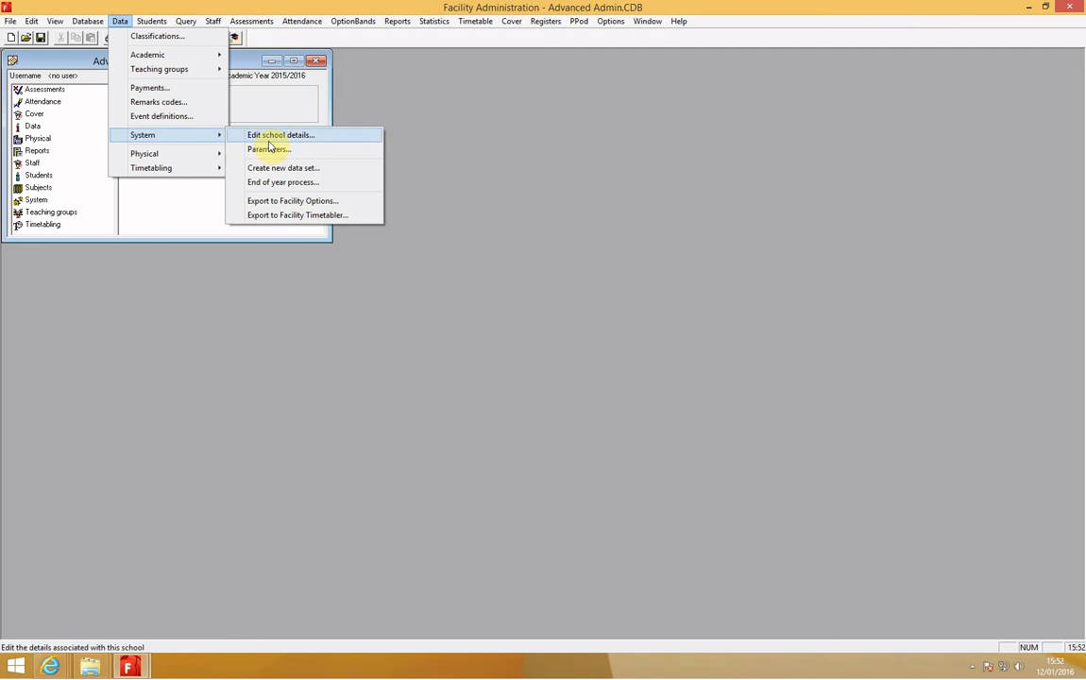
{"action": "left_click", "coordinate": [342, 186]}
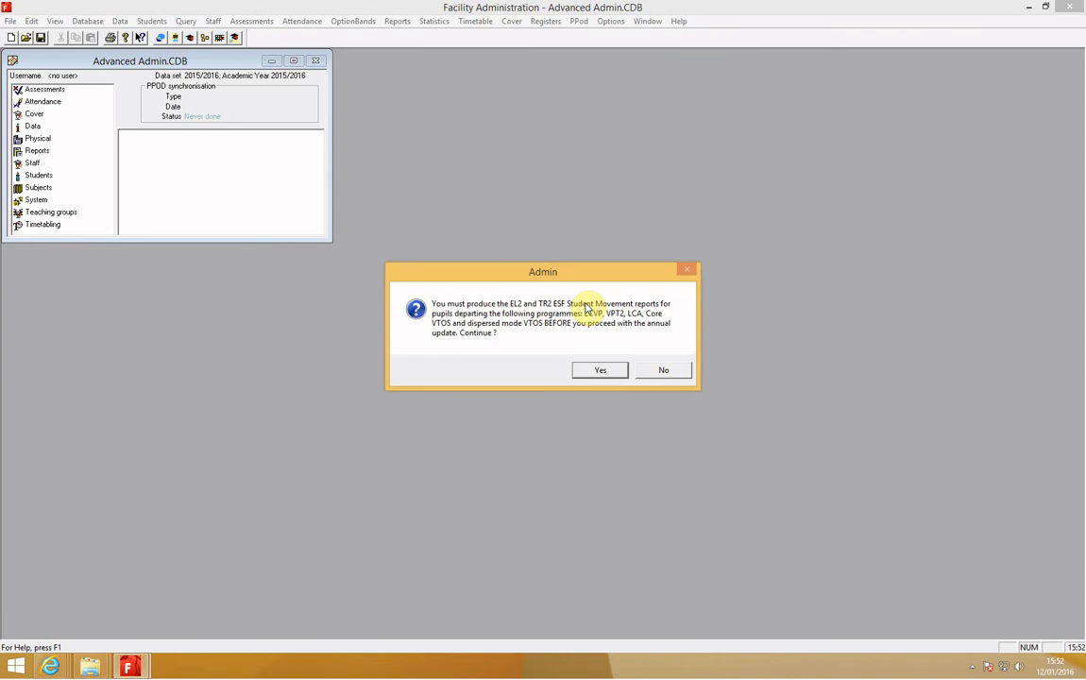
{"action": "left_click", "coordinate": [599, 371]}
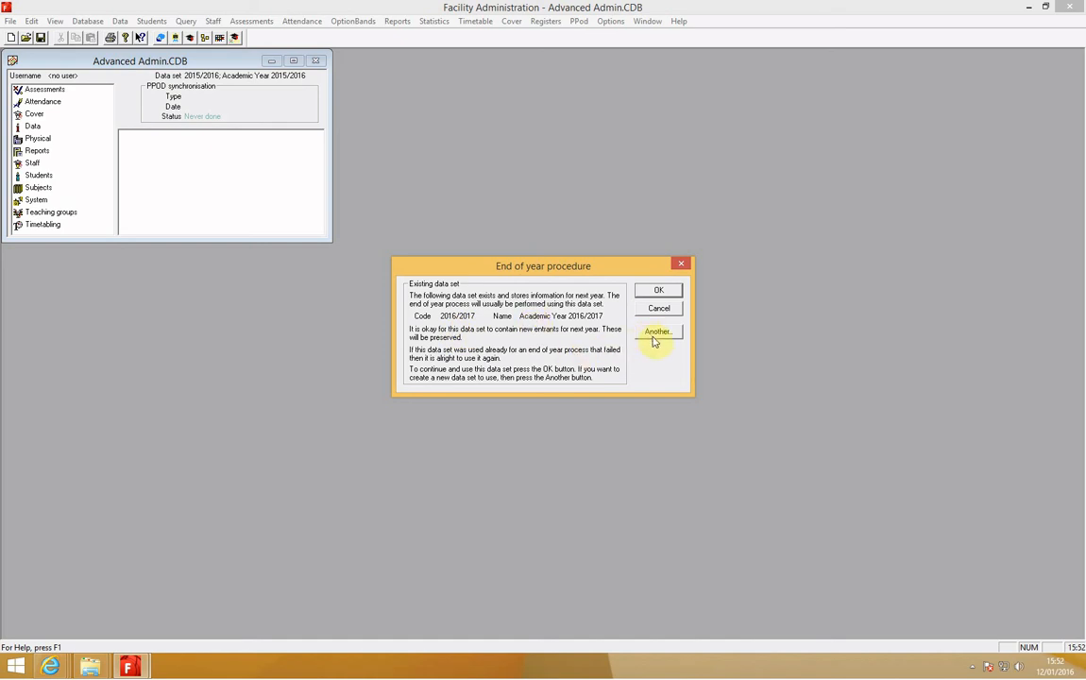
{"action": "left_click", "coordinate": [650, 291]}
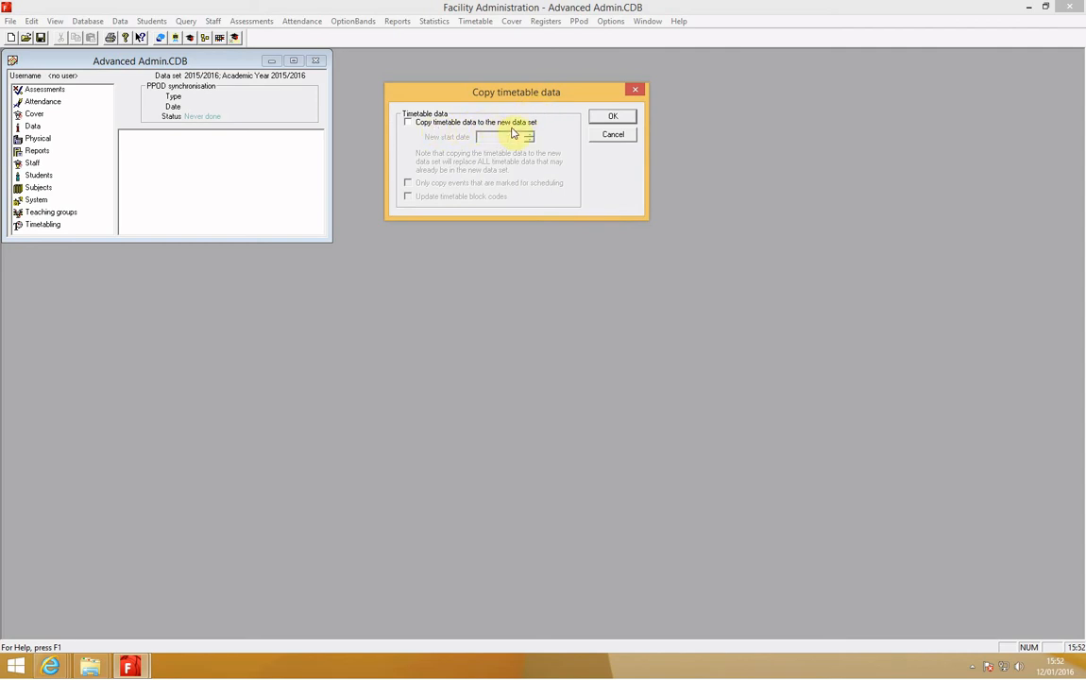
- Try enabling timetable data copying to the new data set with the start date 21-08-2016, and turn the option off again
{"action": "left_click", "coordinate": [409, 123]}
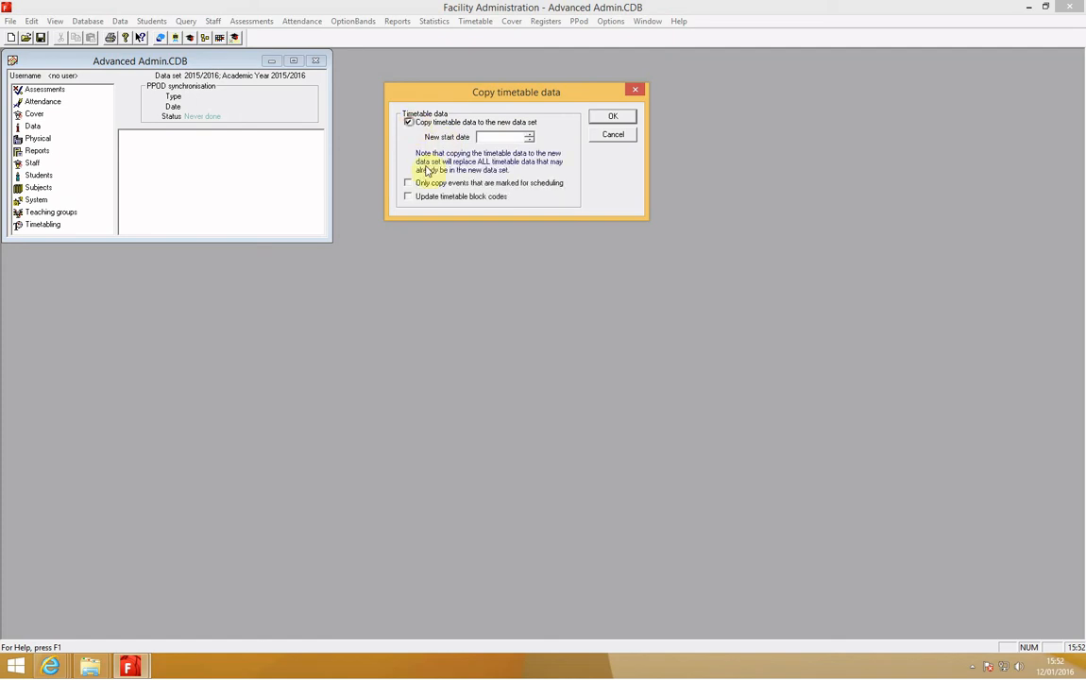
{"action": "left_click", "coordinate": [488, 137]}
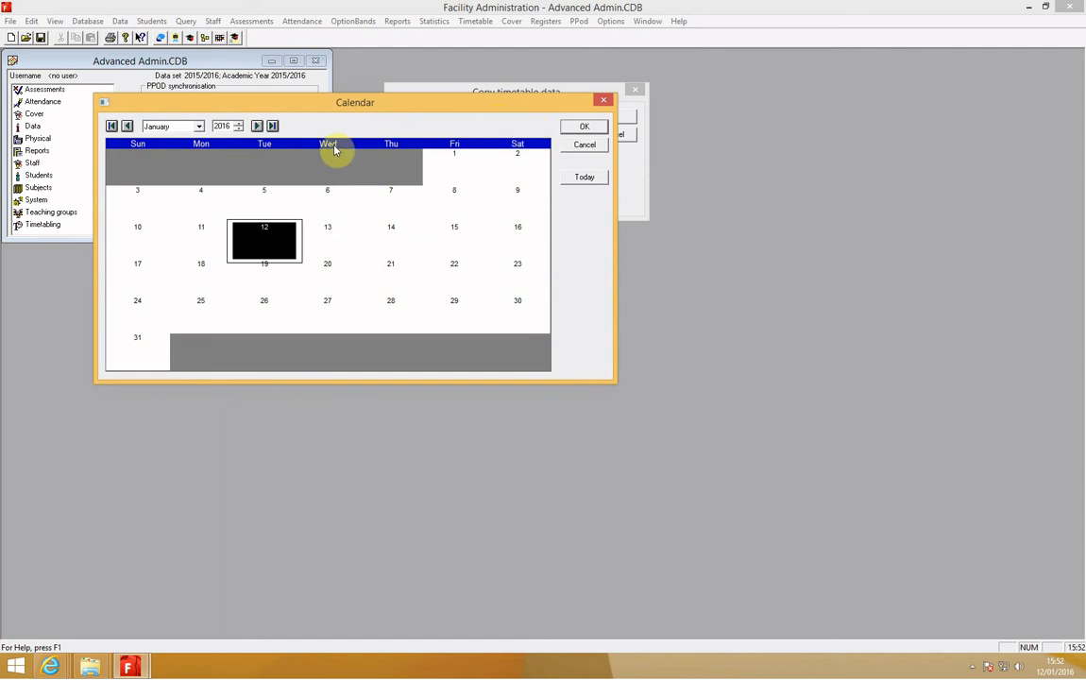
{"action": "left_click_drag", "start_coordinate": [472, 106], "coordinate": [490, 178]}
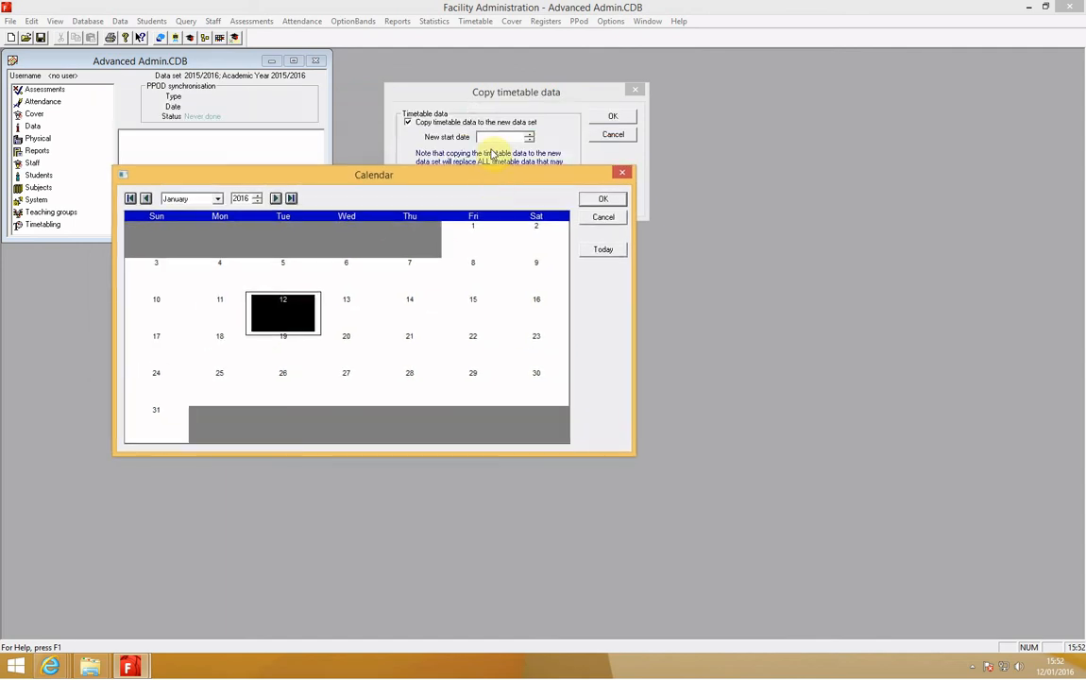
{"action": "left_click", "coordinate": [217, 199]}
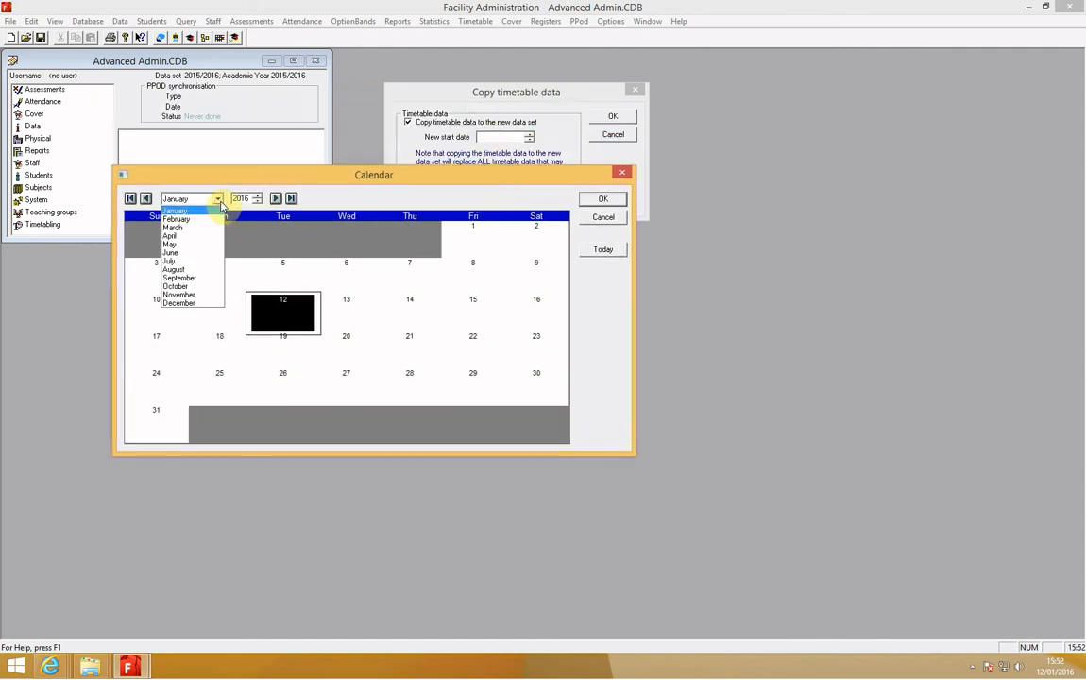
{"action": "left_click", "coordinate": [189, 270]}
{"action": "left_click", "coordinate": [158, 346]}
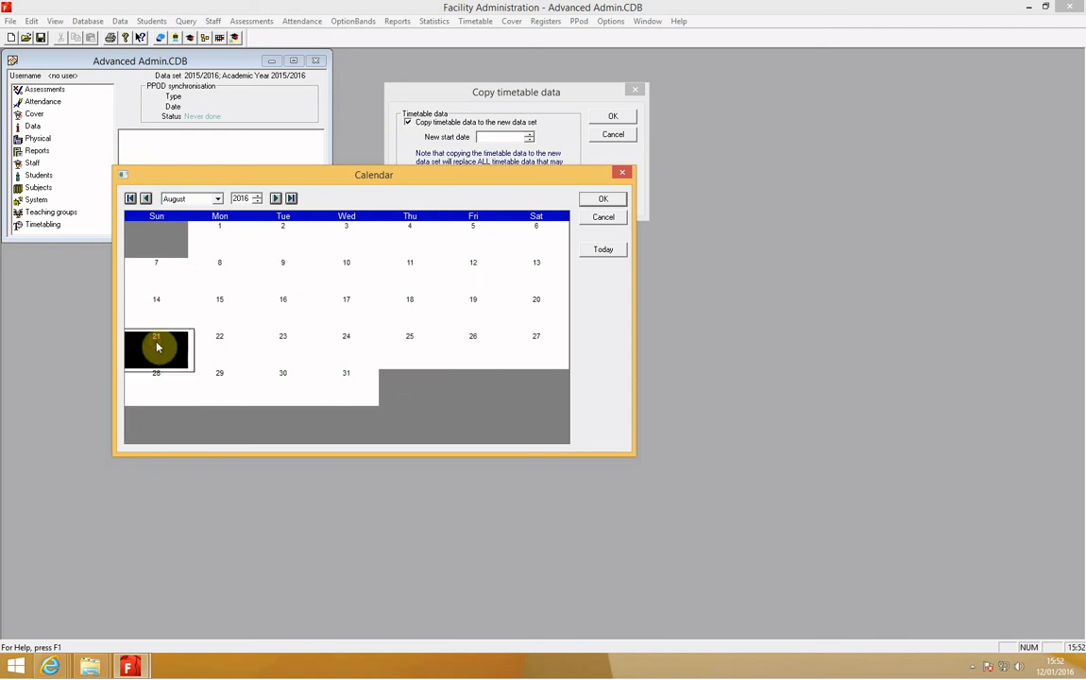
{"action": "left_click", "coordinate": [602, 199]}
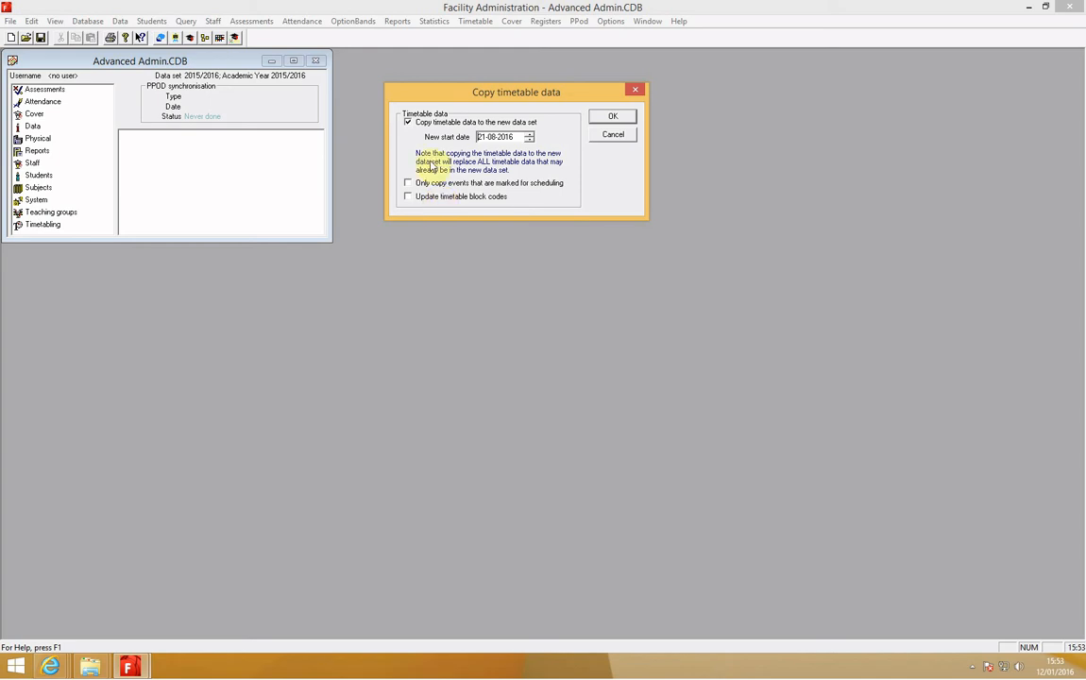
{"action": "left_click", "coordinate": [407, 122]}
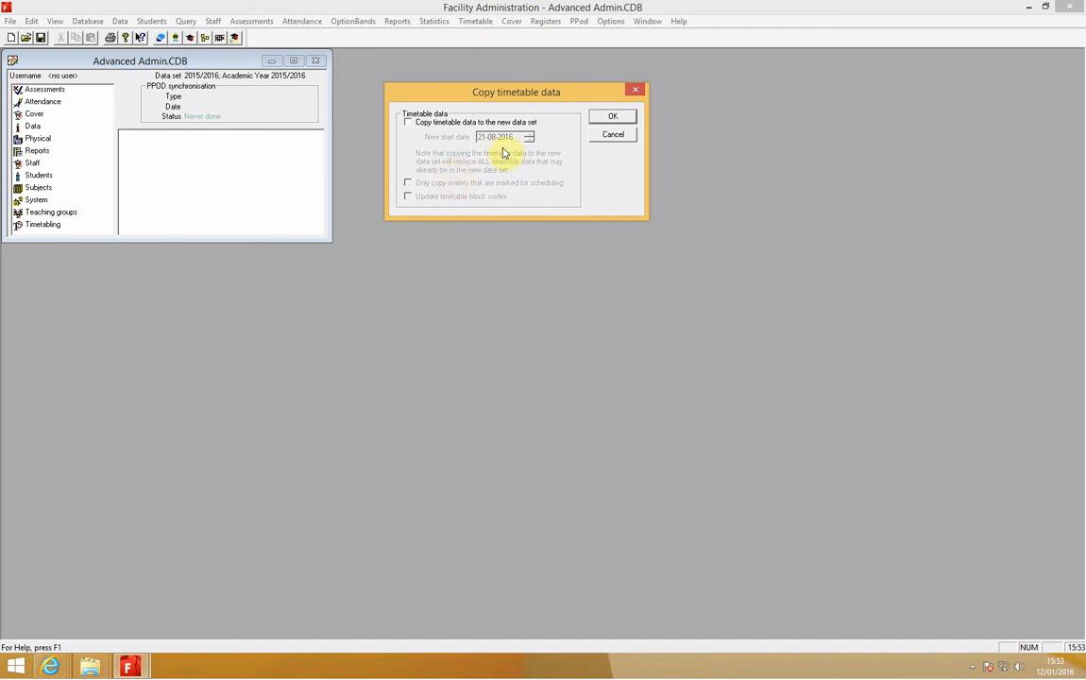
- Proceed without copying timetable data and sort the class group changes by class name
{"action": "left_click", "coordinate": [605, 117]}
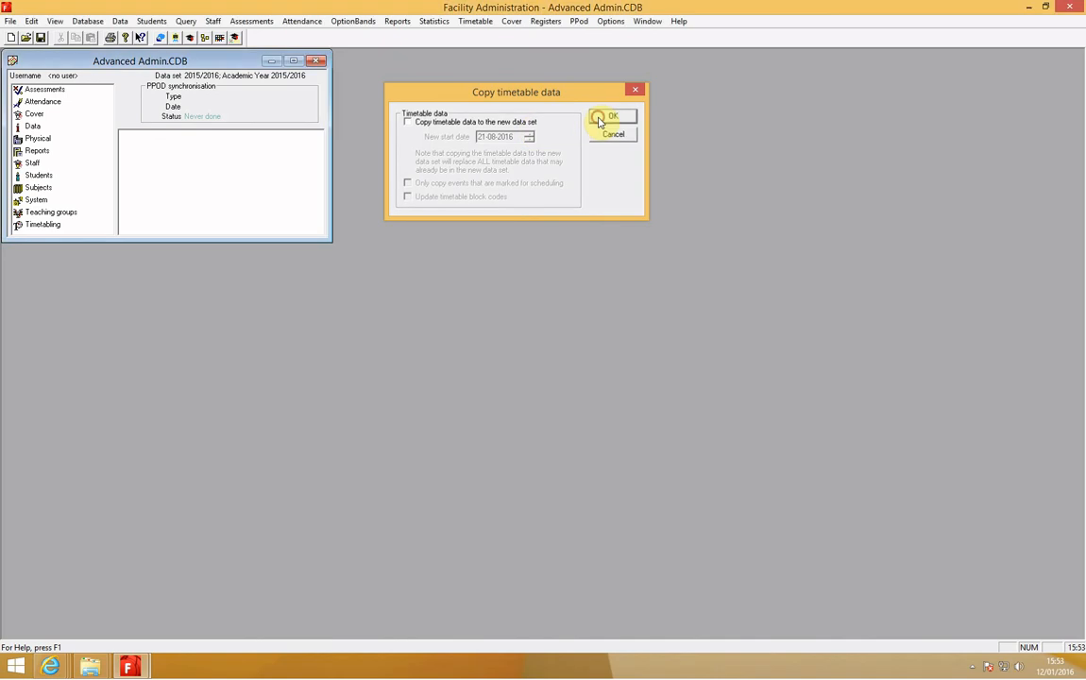
{"action": "left_click_drag", "start_coordinate": [596, 112], "coordinate": [625, 65]}
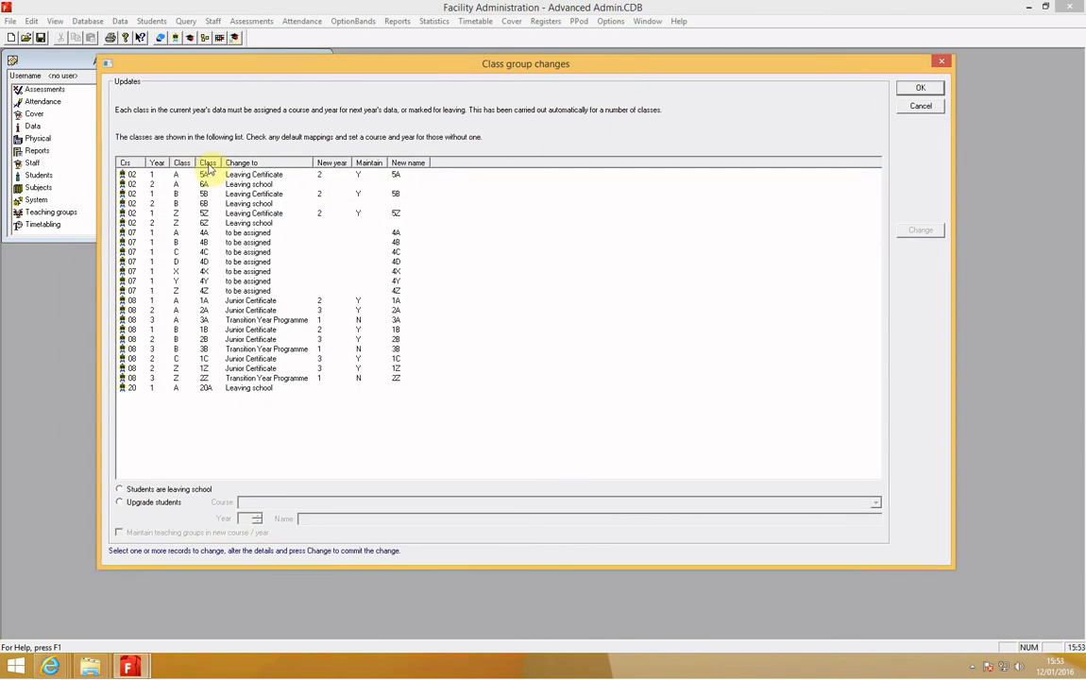
{"action": "left_click", "coordinate": [212, 163]}
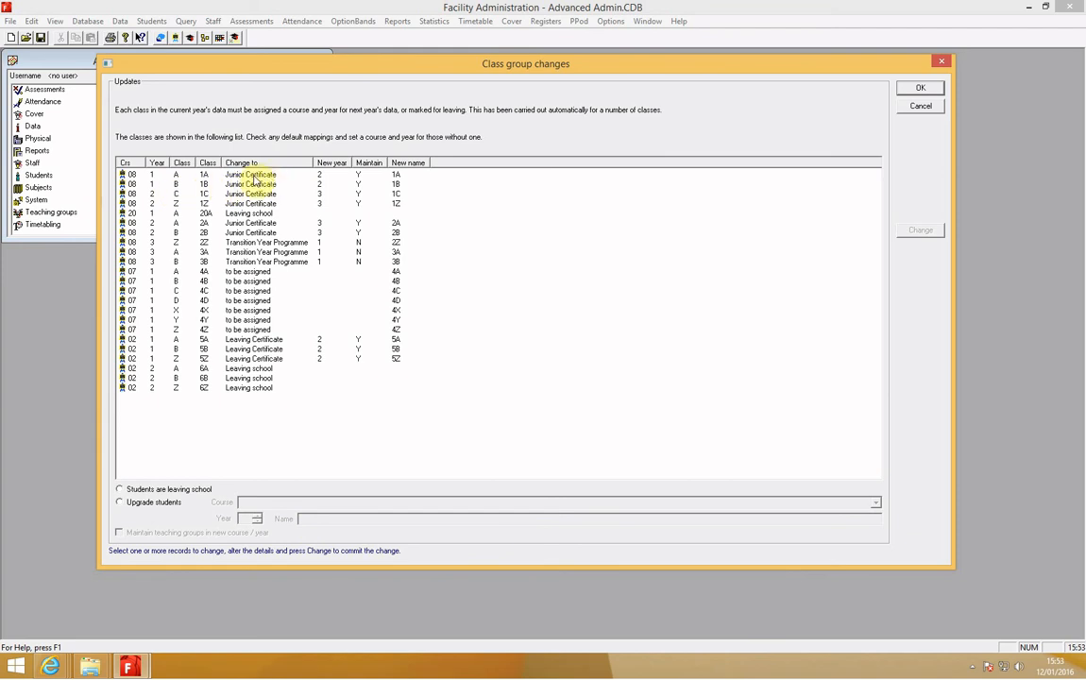
- Set the new name of class 1A to 2A and commit the change
{"action": "left_click", "coordinate": [253, 176]}
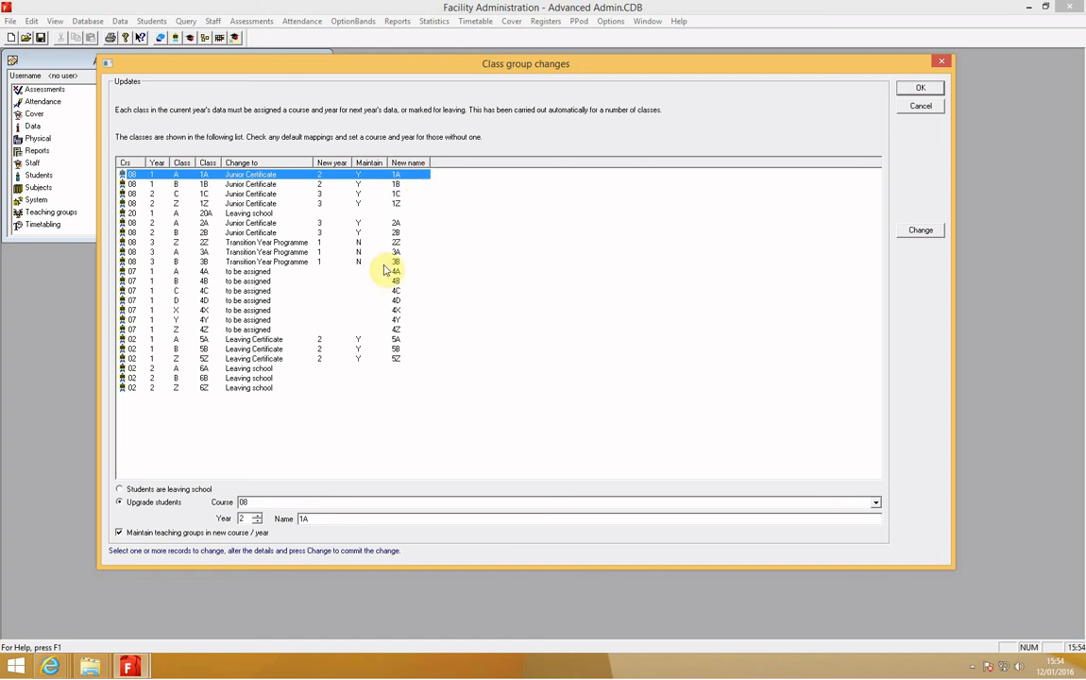
{"action": "left_click", "coordinate": [304, 519]}
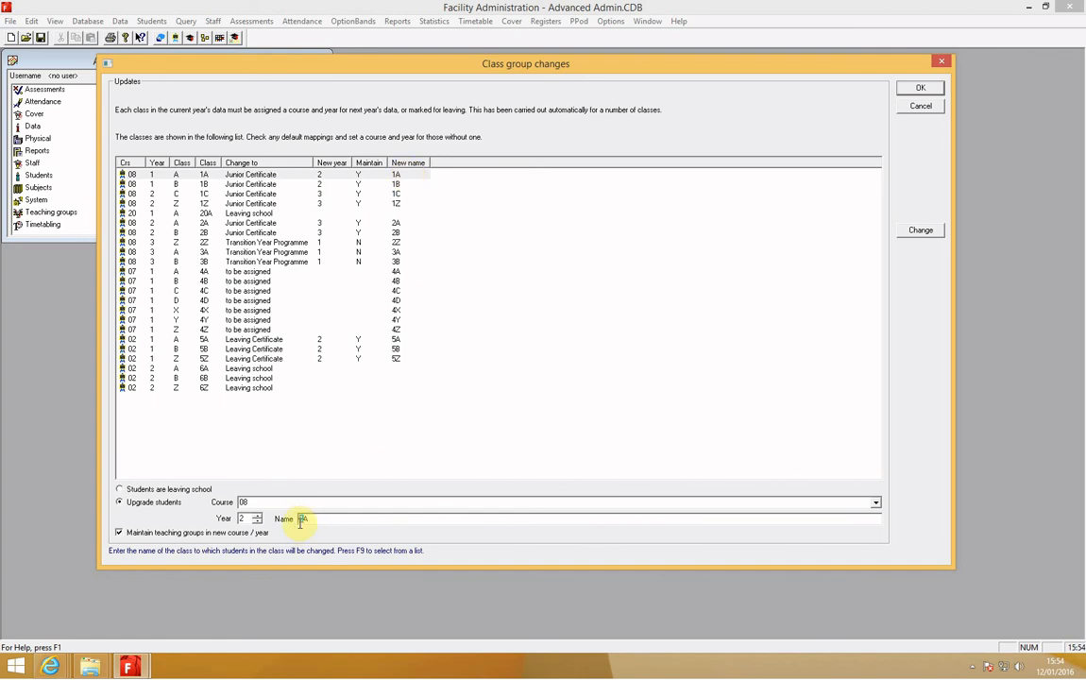
{"action": "type", "text": "2A"}
{"action": "left_click", "coordinate": [921, 231]}
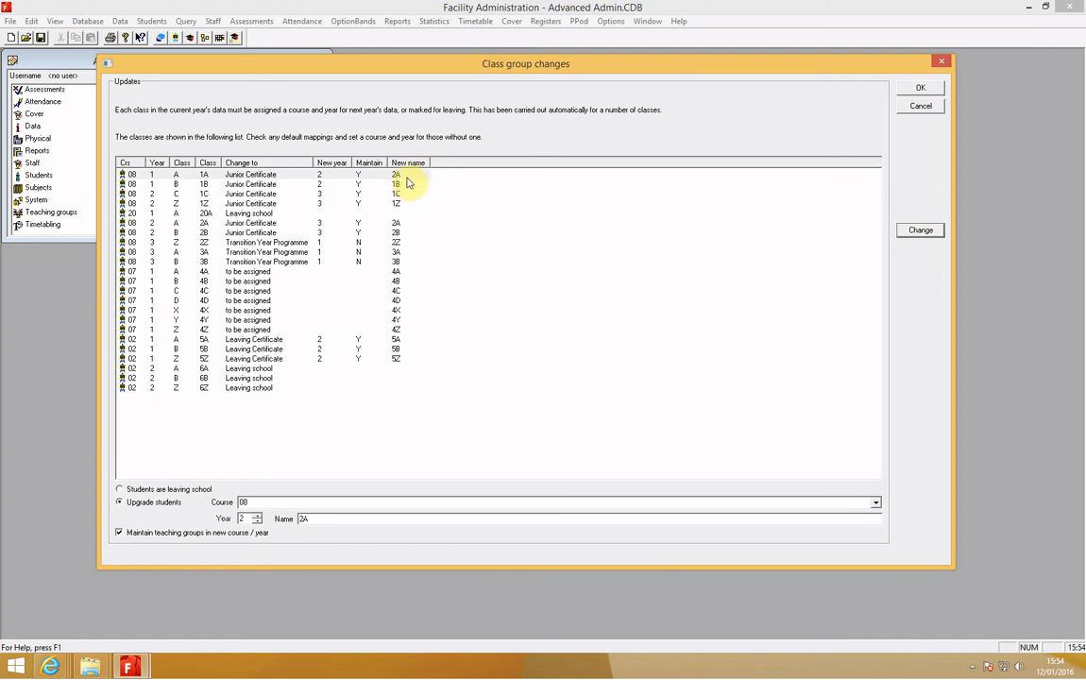
- Assign class 4A to course 02, Leaving Certificate, year 1, with the new name 5A
{"action": "left_click", "coordinate": [248, 272]}
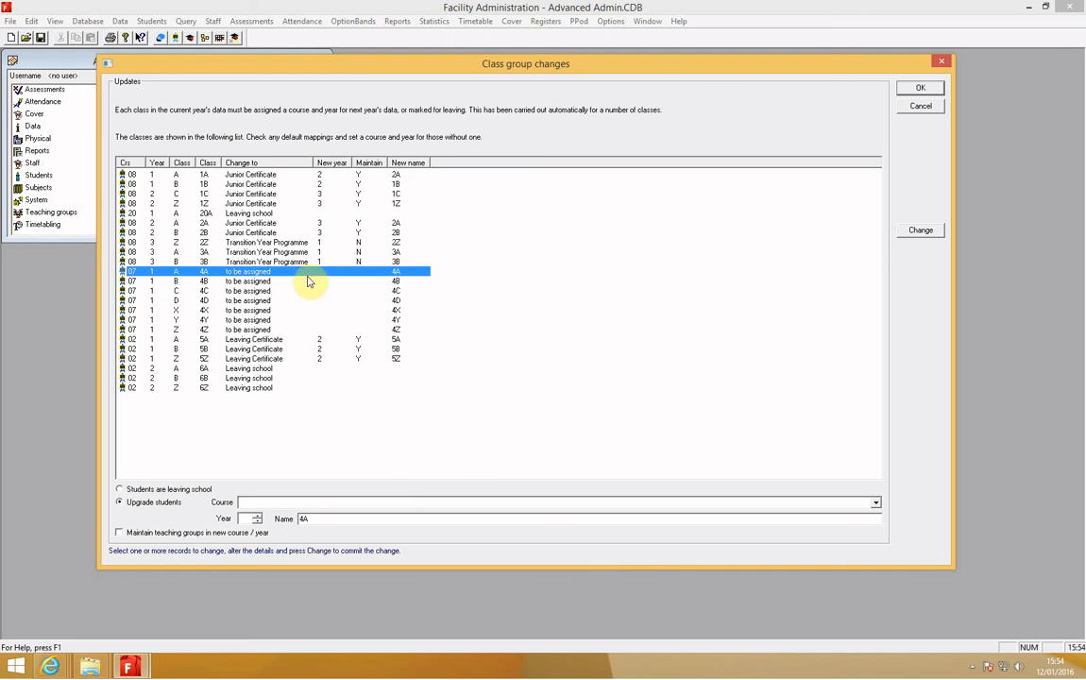
{"action": "left_click", "coordinate": [875, 502]}
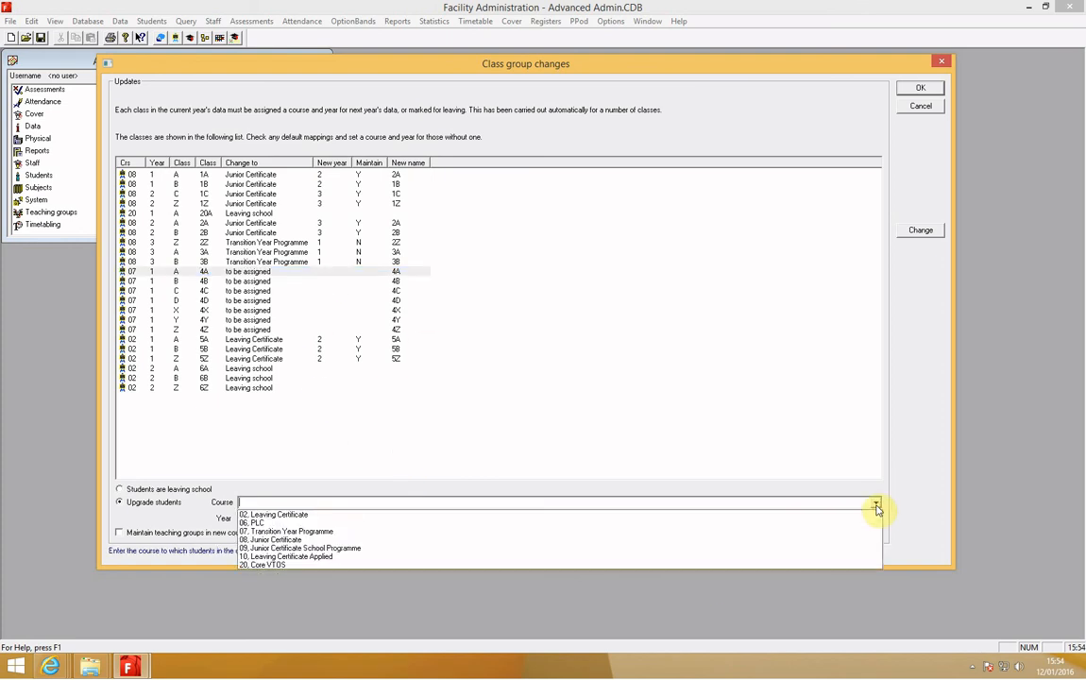
{"action": "left_click", "coordinate": [599, 516]}
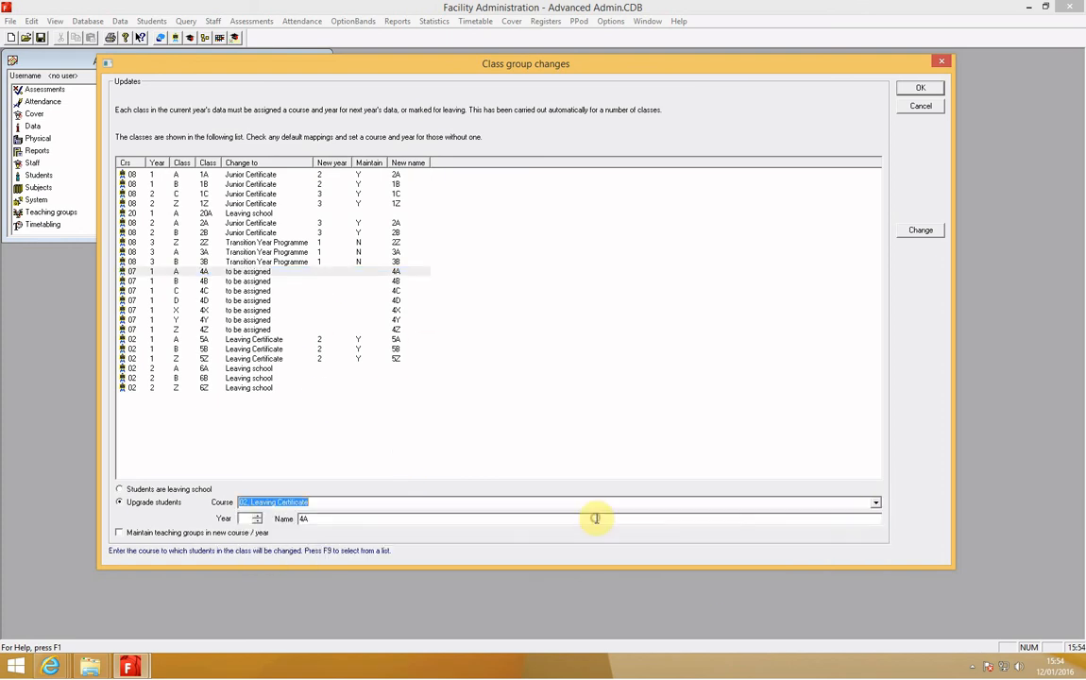
{"action": "left_click", "coordinate": [246, 518]}
{"action": "type", "text": "1"}
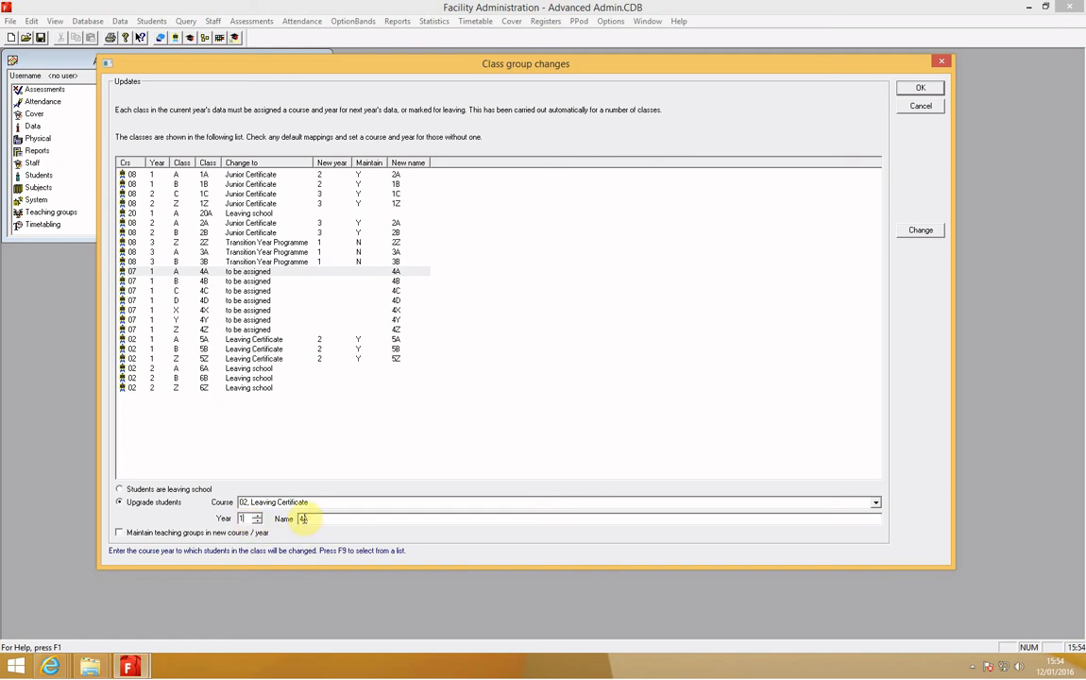
{"action": "key", "text": "Tab"}
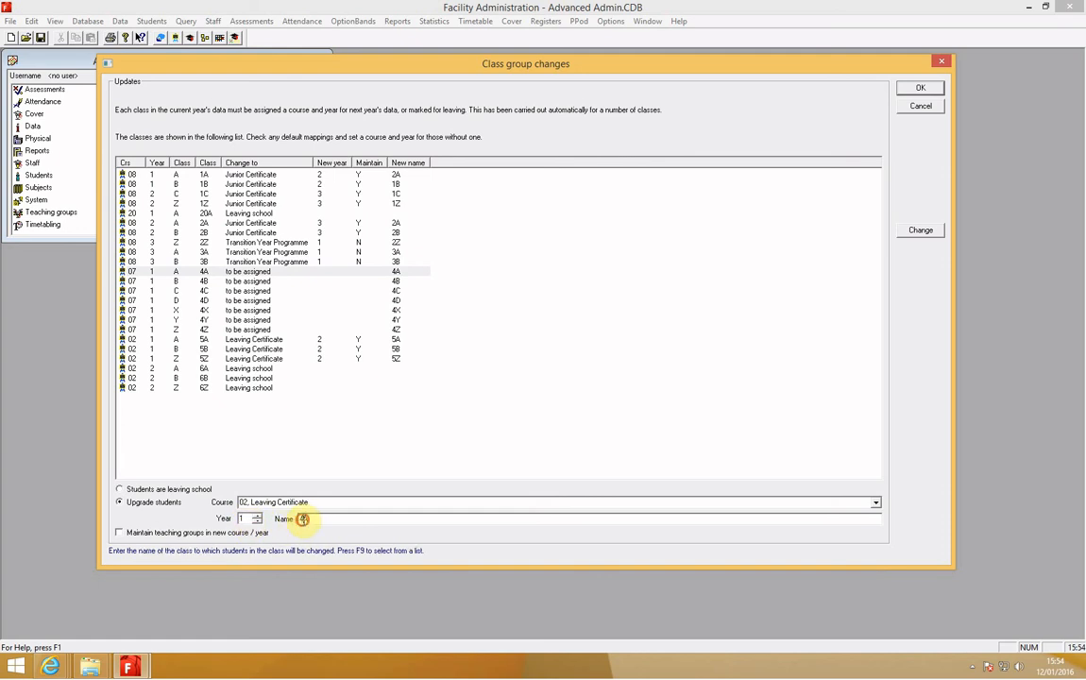
{"action": "left_click", "coordinate": [920, 229]}
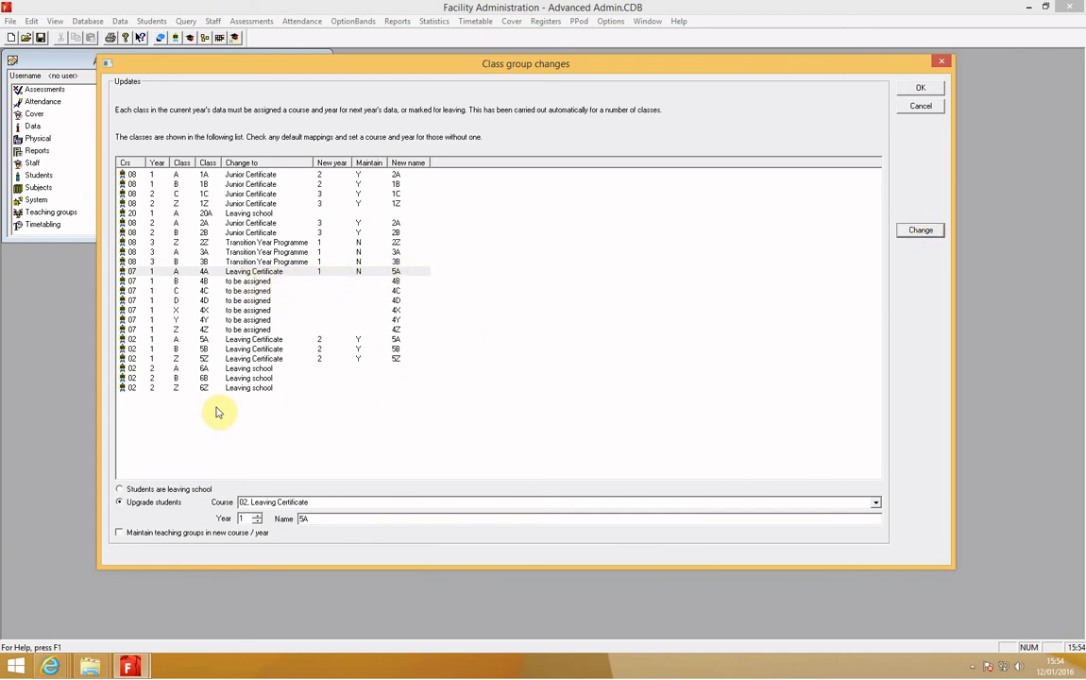
- Check the leaving school setting of class 6A and switch to the other open window with all class mappings filled in
{"action": "left_click", "coordinate": [247, 368]}
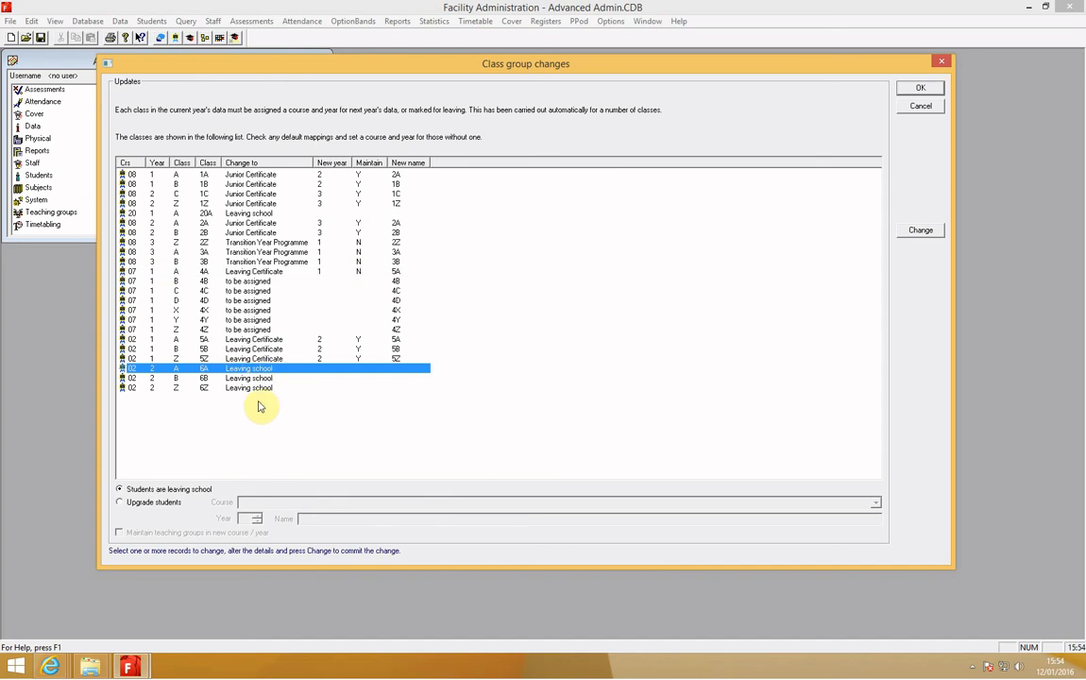
{"action": "mouse_move", "coordinate": [129, 666]}
{"action": "left_click", "coordinate": [216, 635]}
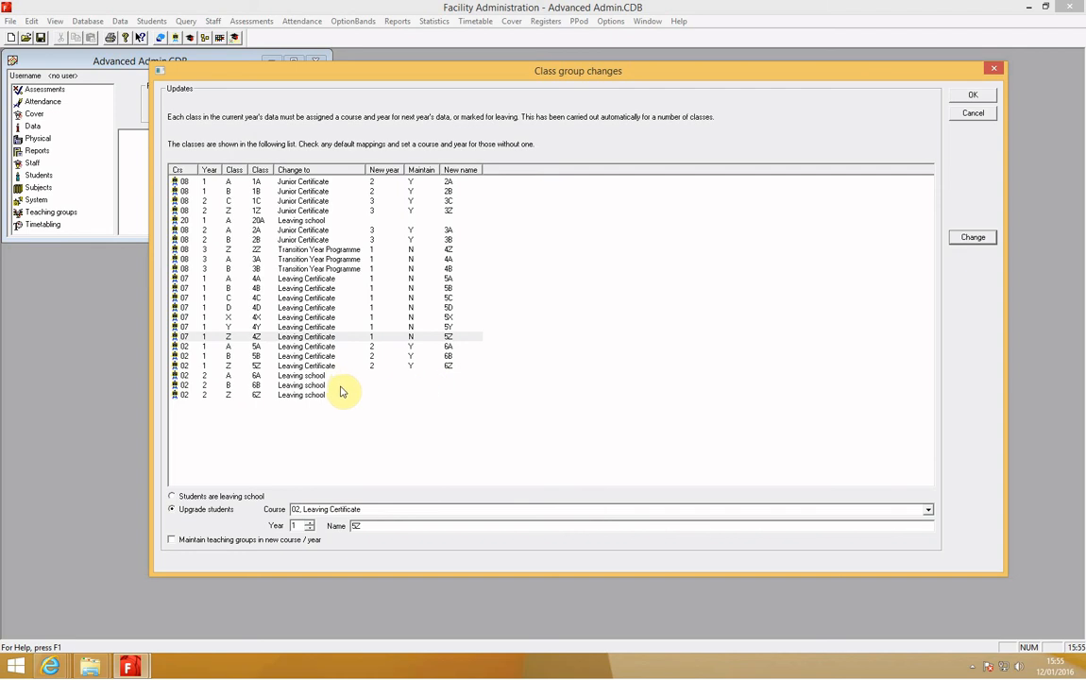
- Accept the class group changes and run the end of year process with the leaving date 01-08-2016
{"action": "left_click", "coordinate": [969, 95]}
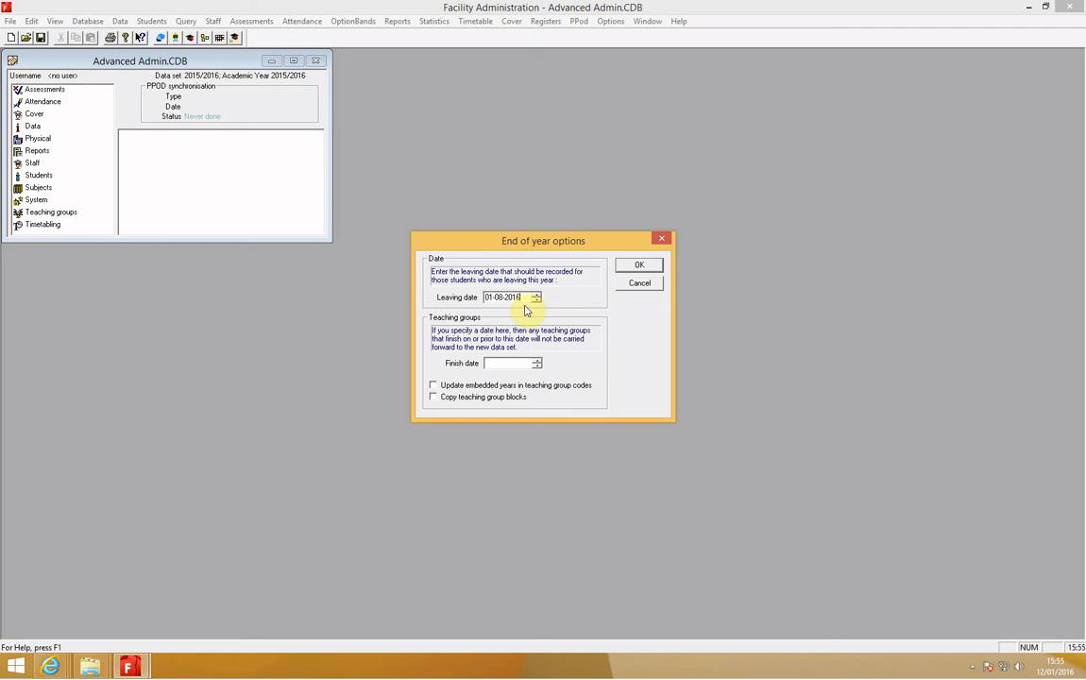
{"action": "left_click", "coordinate": [626, 266]}
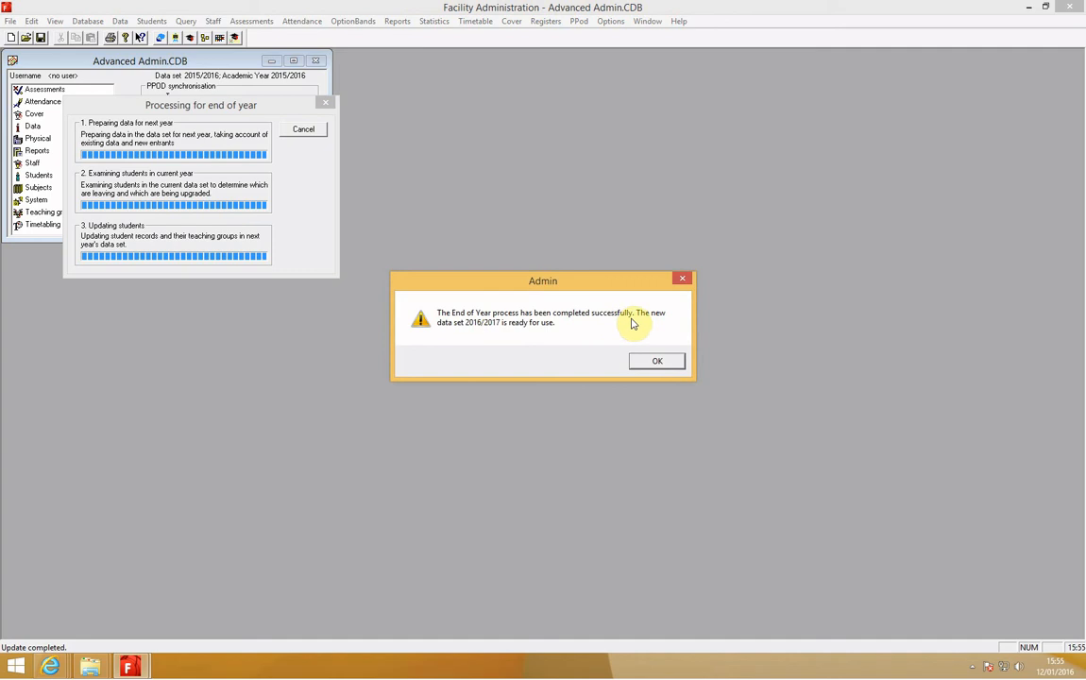
{"action": "left_click", "coordinate": [654, 360]}
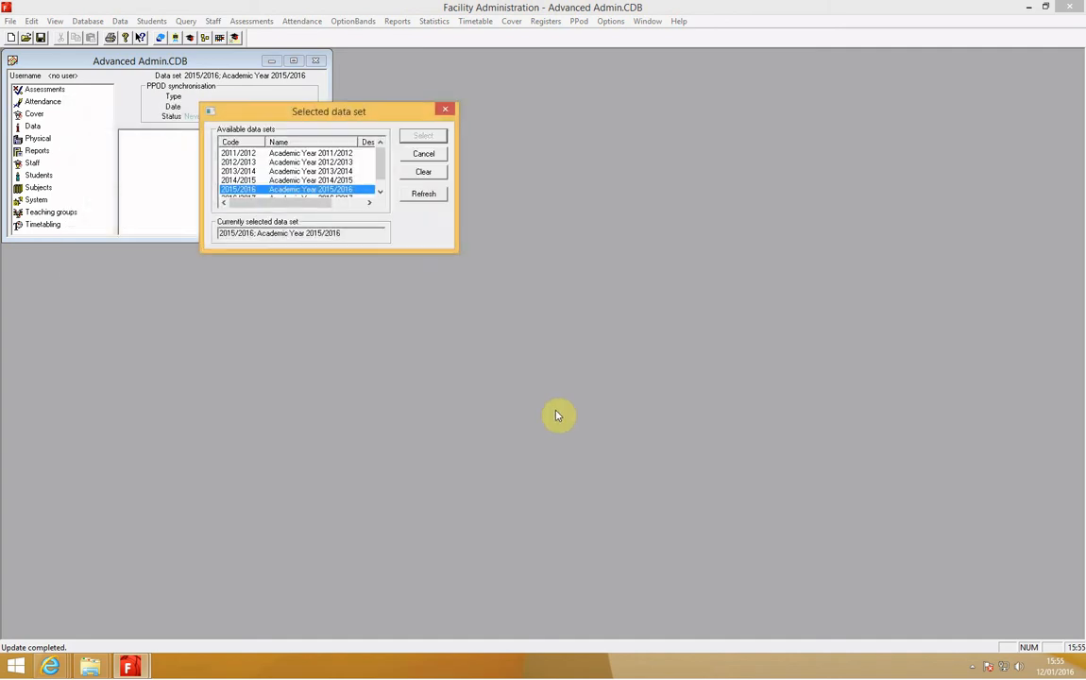